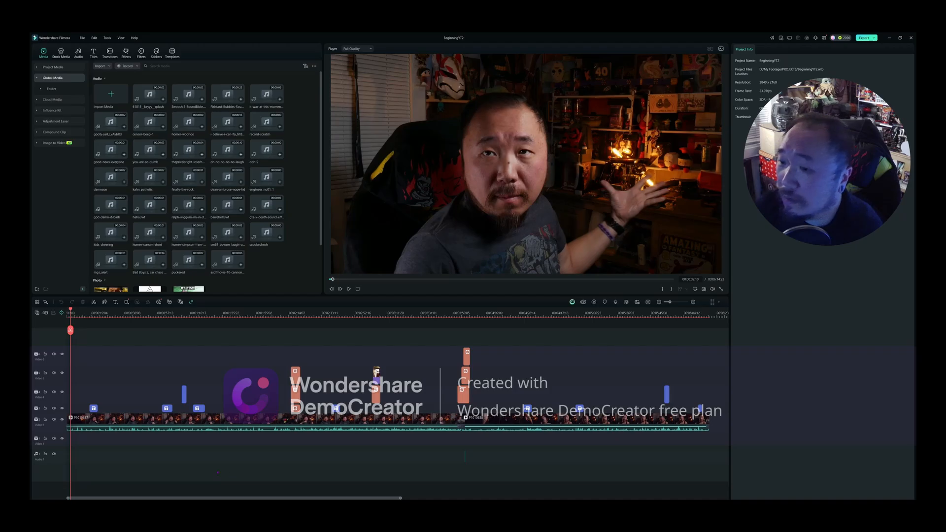
- Switch to the Canva thumbnail design open in the browser and delete all existing elements from its page
key(super)
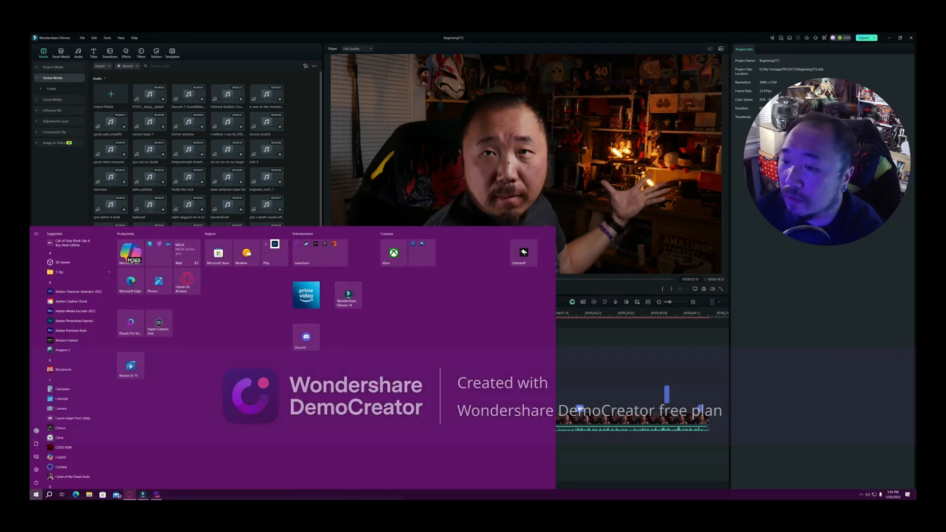
mouse_move(129, 494)
click(129, 471)
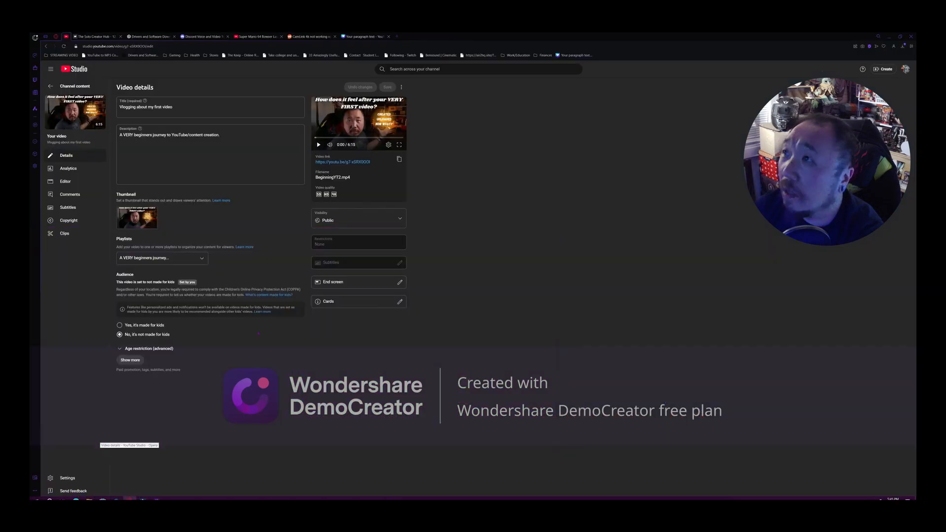
click(357, 37)
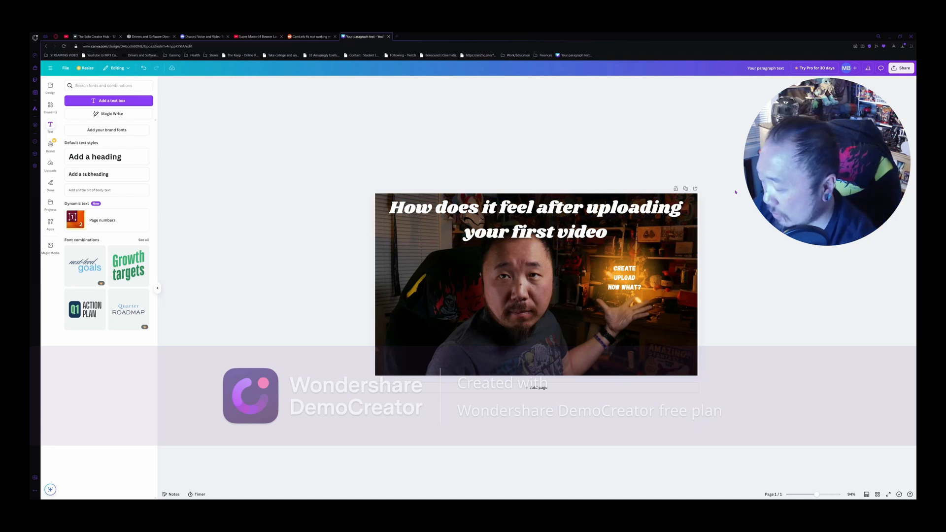
drag(738, 178, 378, 389)
key(Delete)
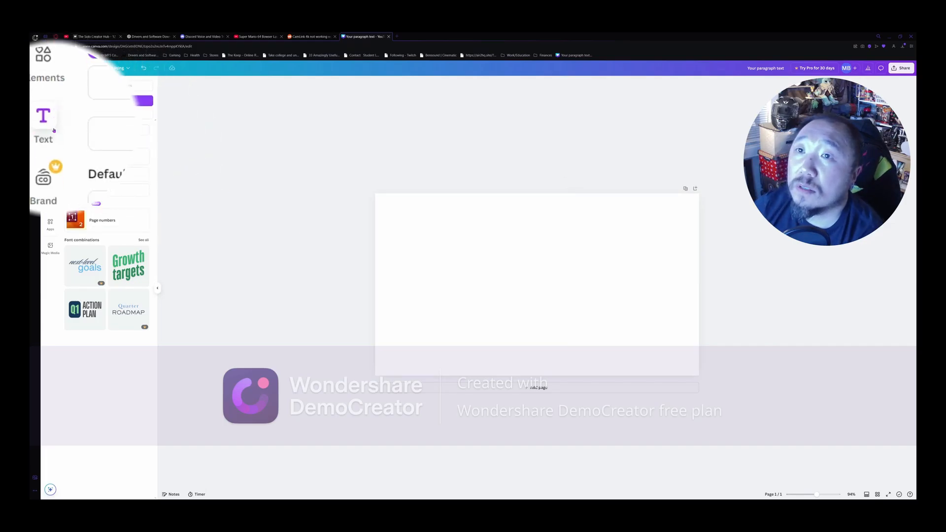
- Place the uploaded photo of the man with his raised hand on the blank page and enlarge it to fill the page
click(50, 160)
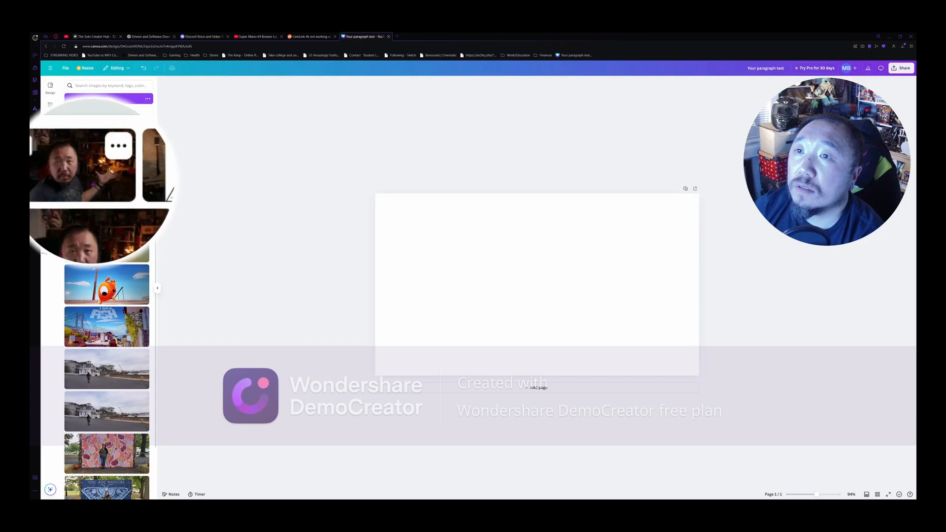
click(92, 180)
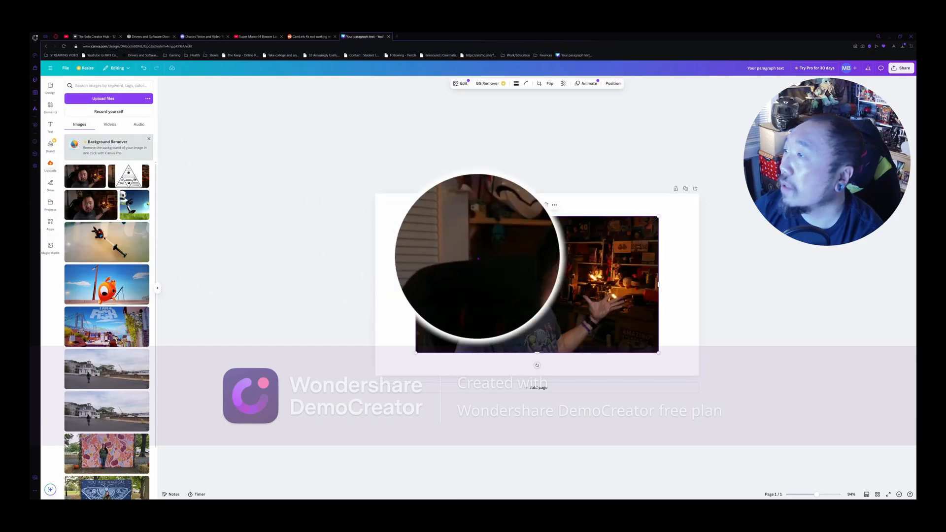
drag(485, 259, 444, 237)
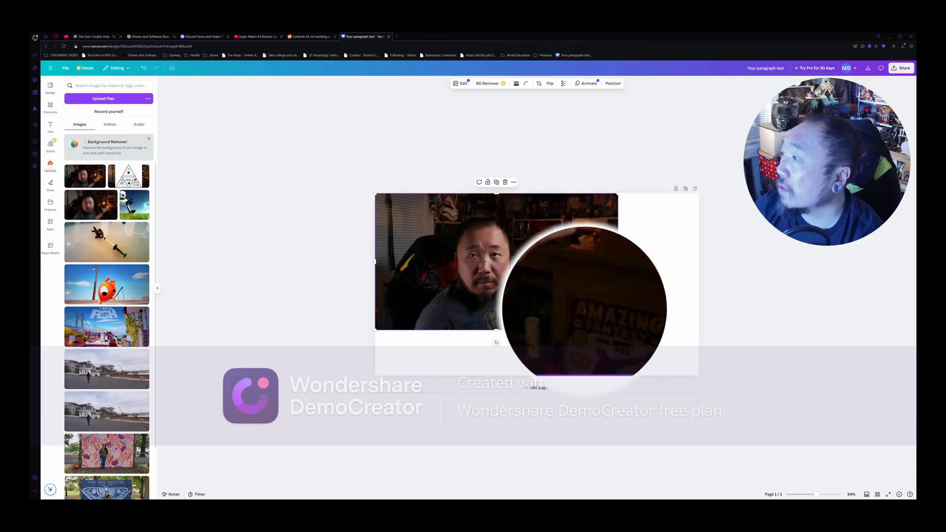
drag(618, 329, 699, 376)
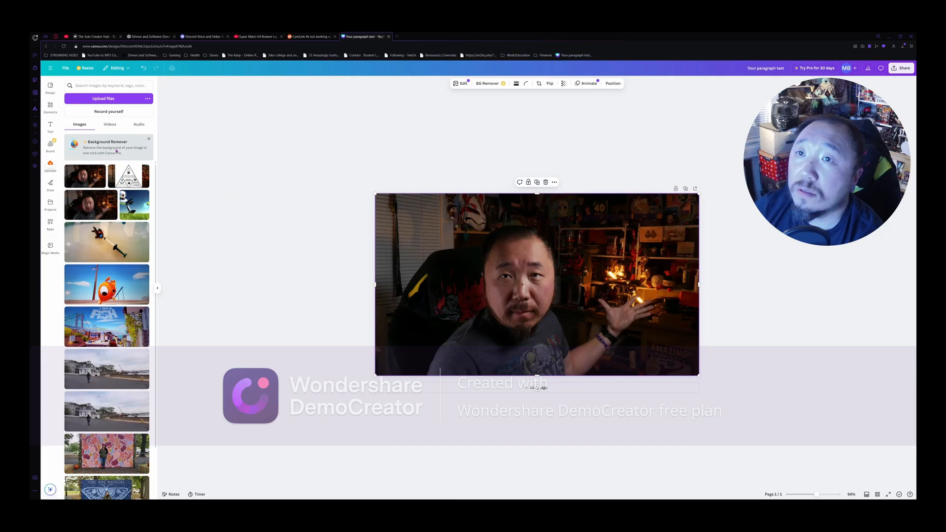
- Add the recently used orange gradient glow above the raised hand and enlarge it
click(51, 107)
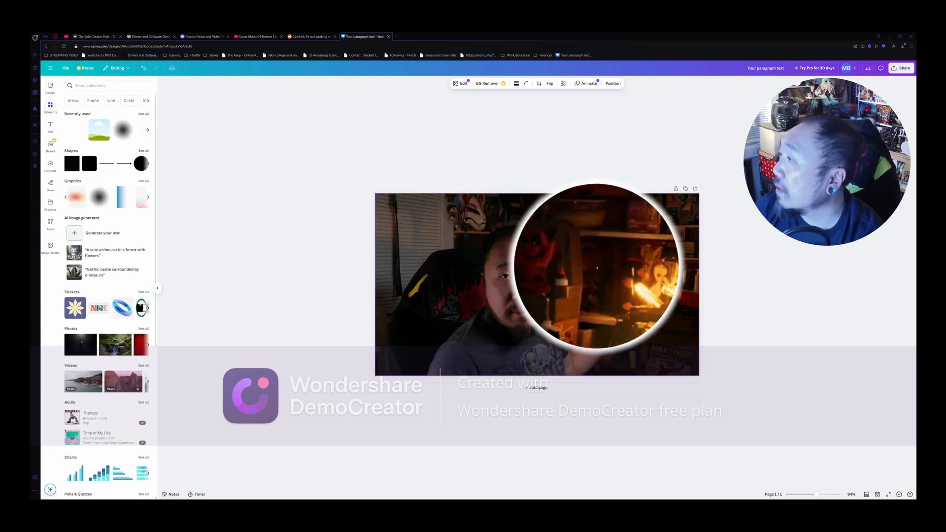
drag(596, 268, 597, 264)
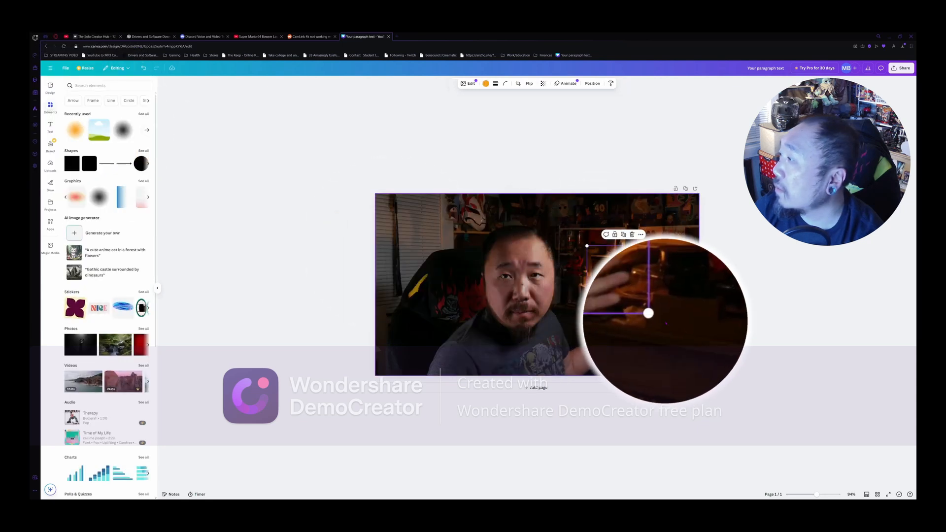
drag(660, 318, 680, 338)
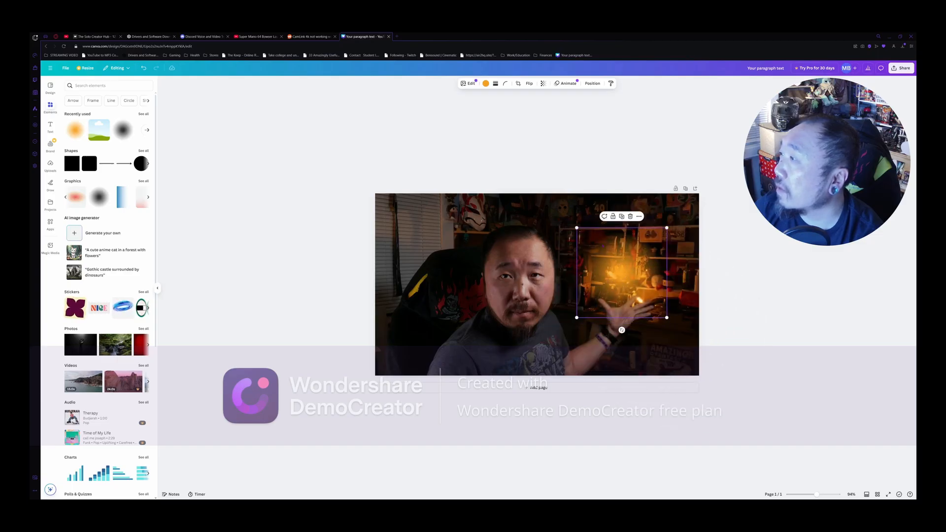
- Add a subheading with the three lines "Created", "Uploaded" and "Now what?"
click(48, 135)
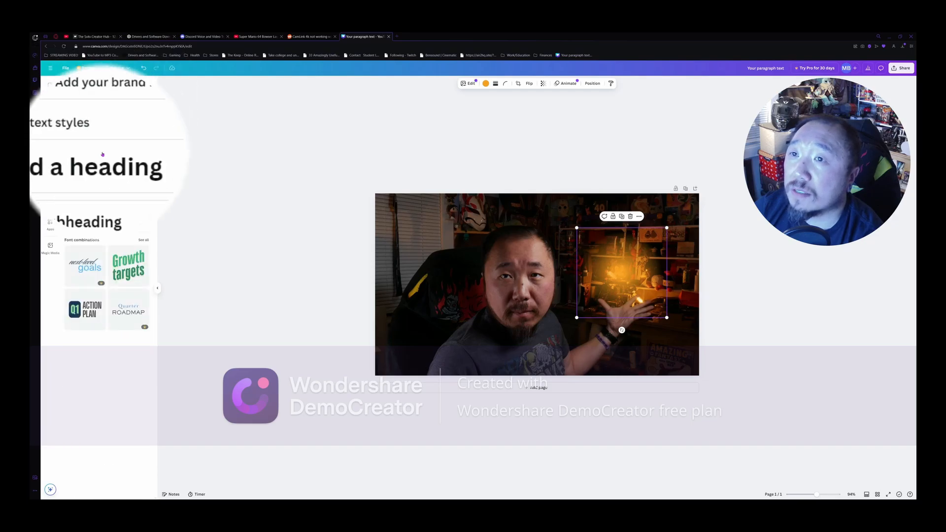
click(89, 173)
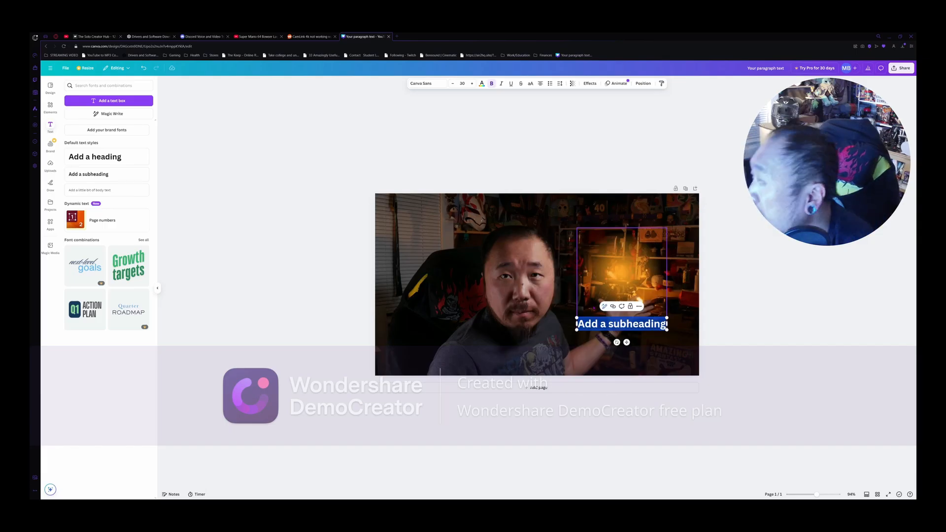
key(BackSpace)
text(Created)
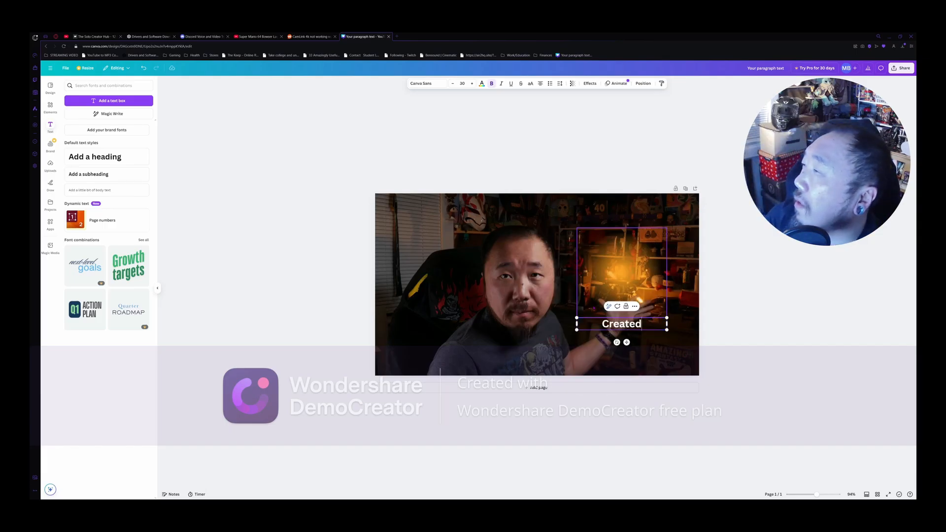
key(Return)
text(Up)
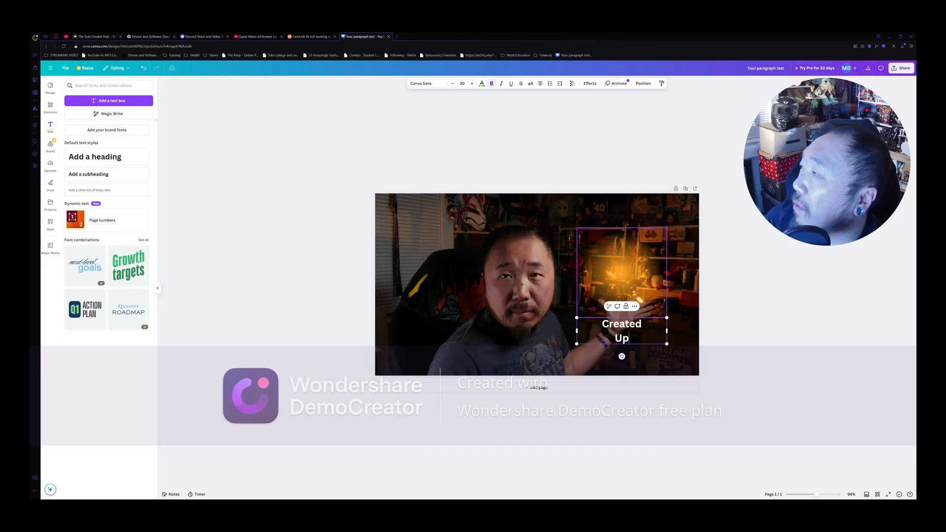
text(loaded)
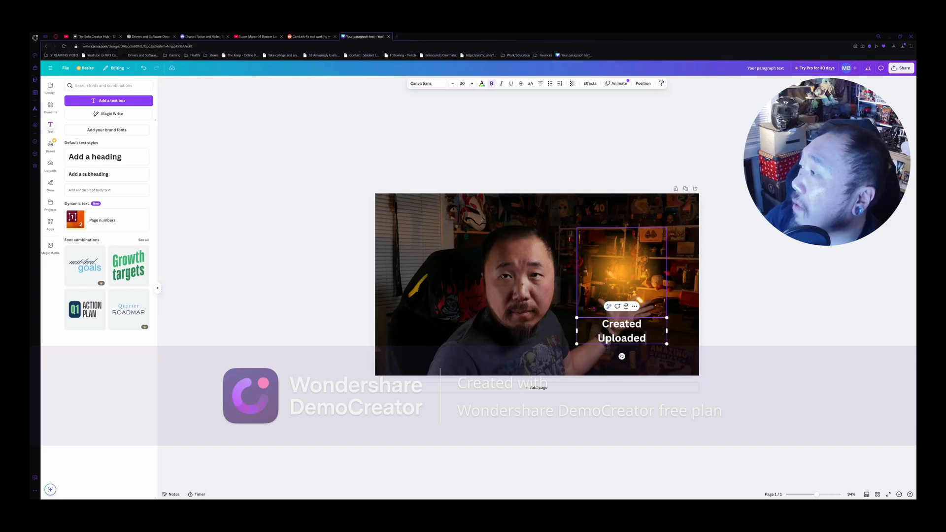
key(Return)
text(Now what?)
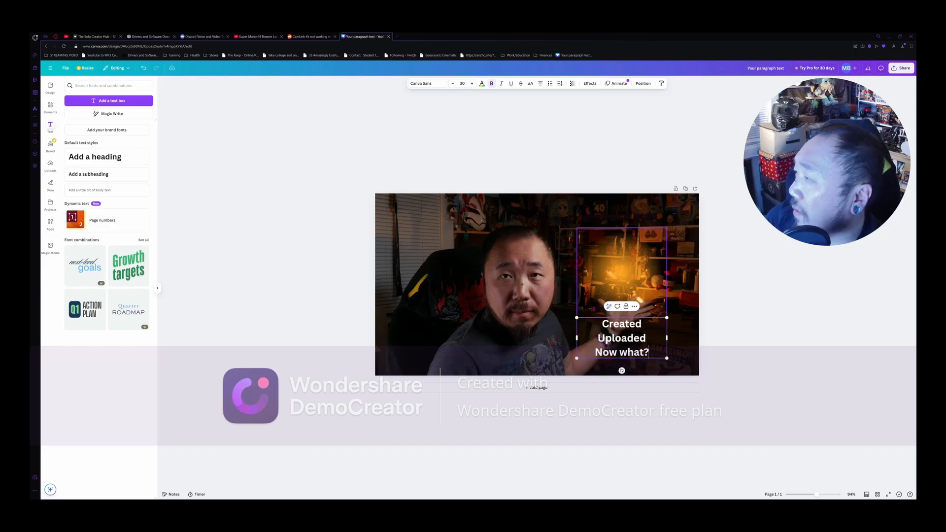
click(741, 352)
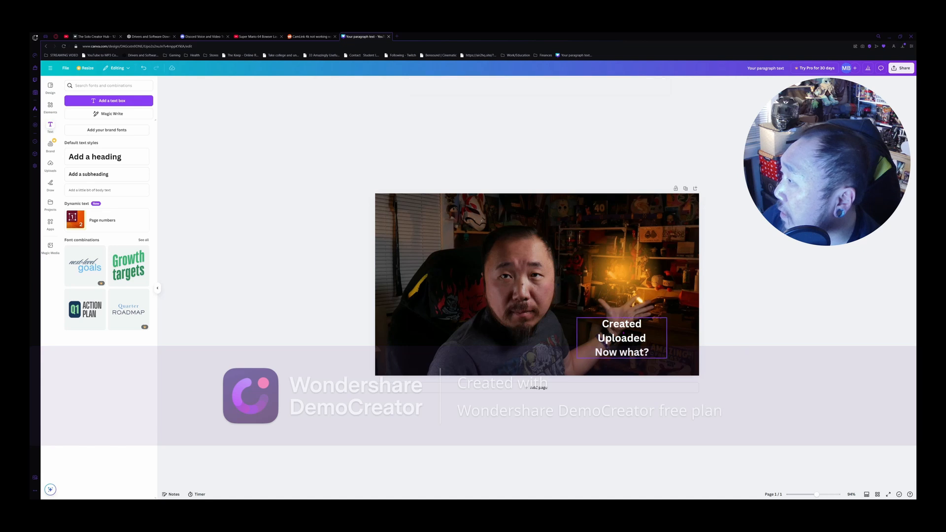
- Move the three-line subheading onto the orange glow above the hand and set its font to Gagalin
drag(615, 341, 616, 271)
double_click(628, 269)
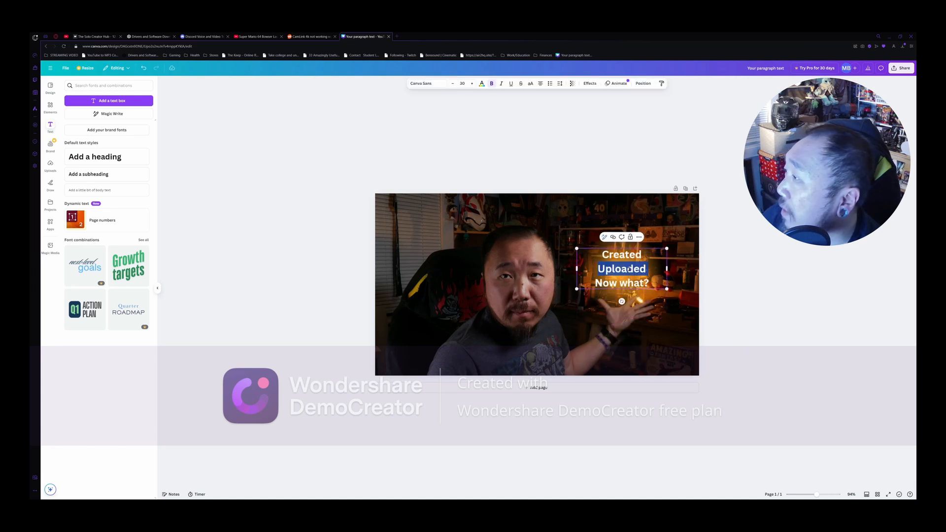
key(ctrl+a)
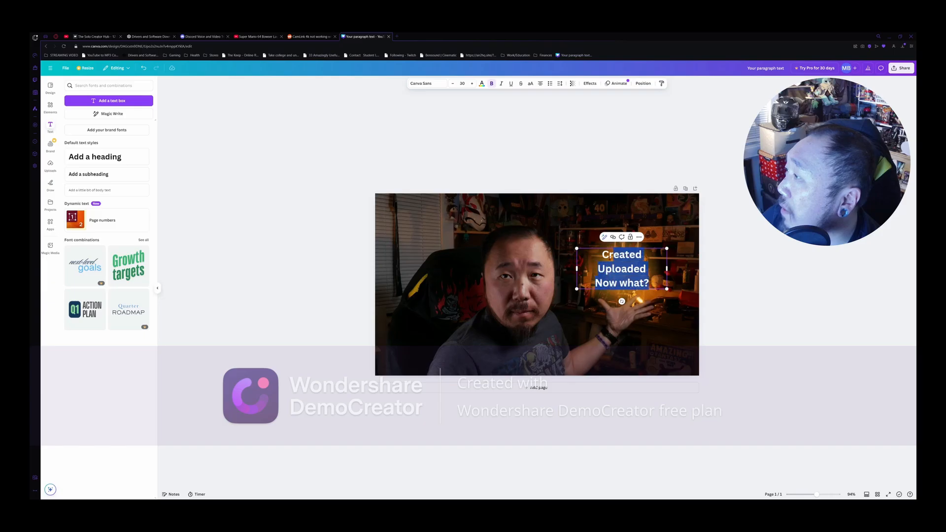
click(446, 83)
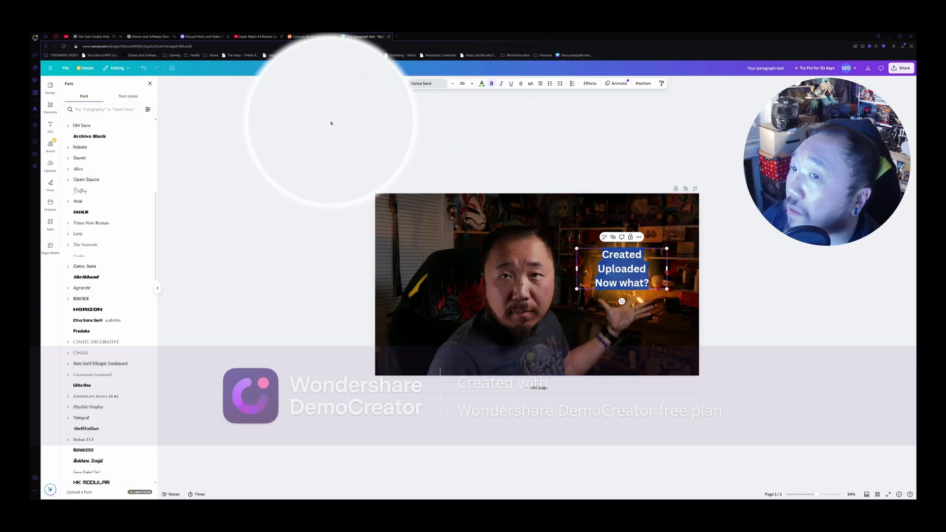
click(102, 212)
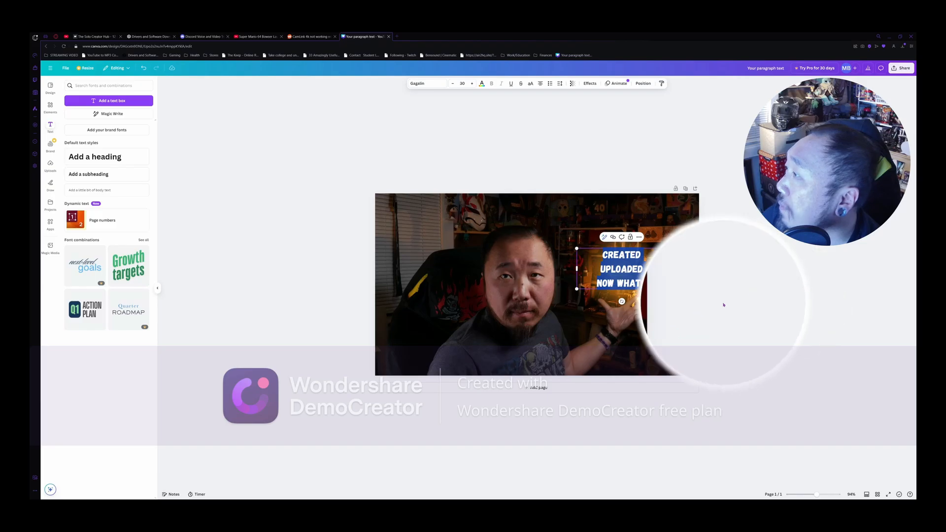
click(333, 261)
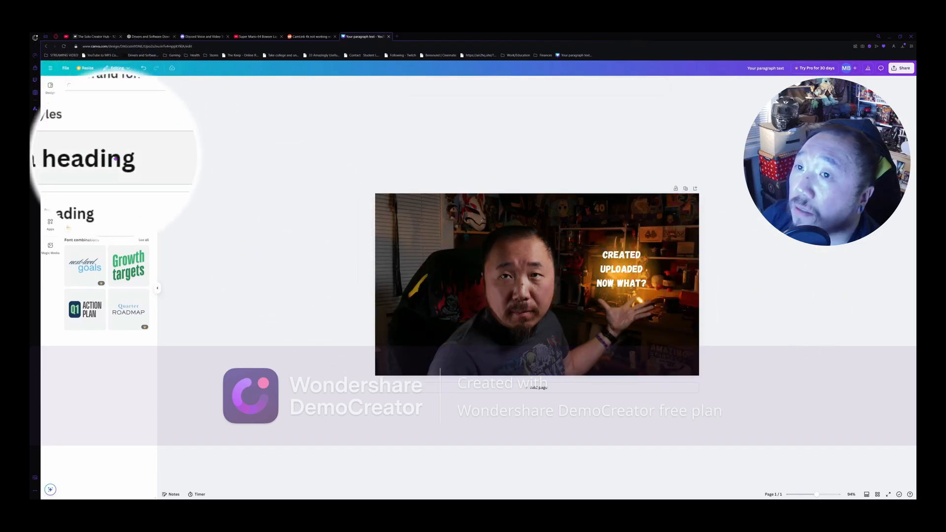
- Add a heading reading "First video uploaded! How does it feel?"
click(96, 156)
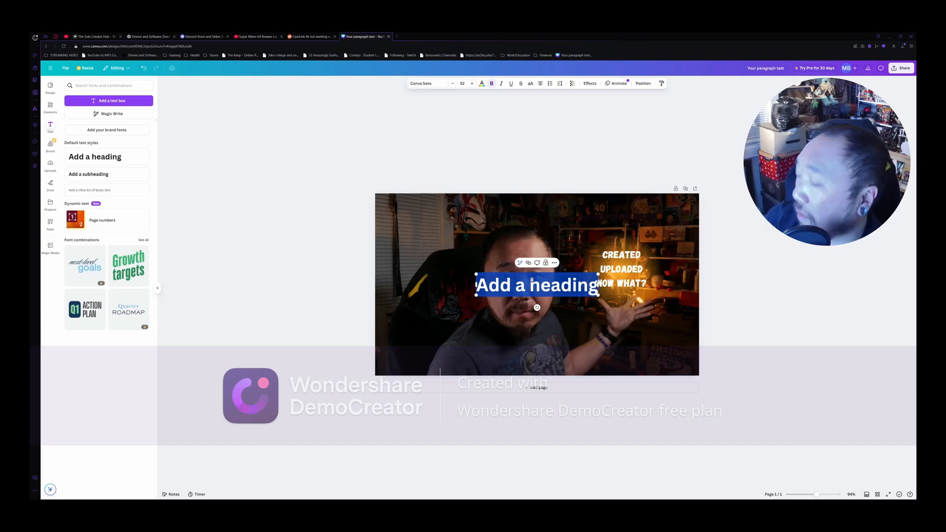
text(Fir)
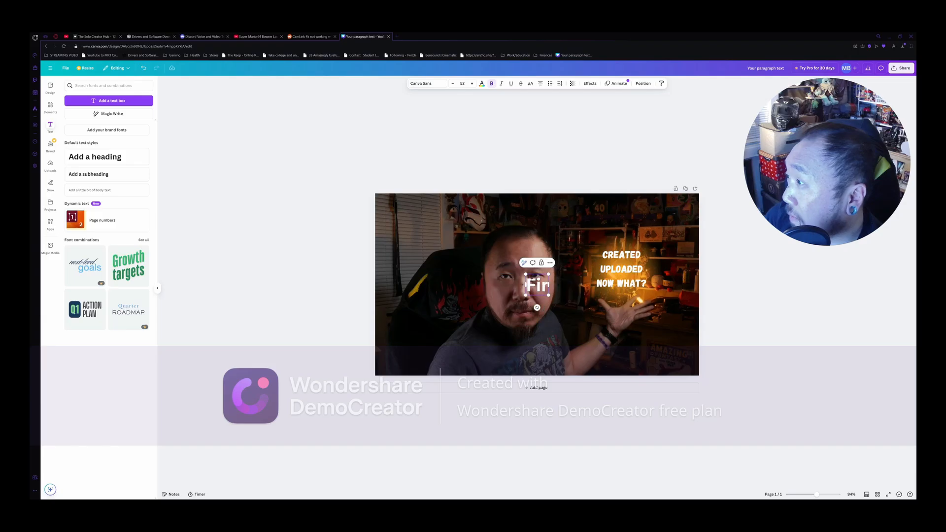
text(st video uploaded! How)
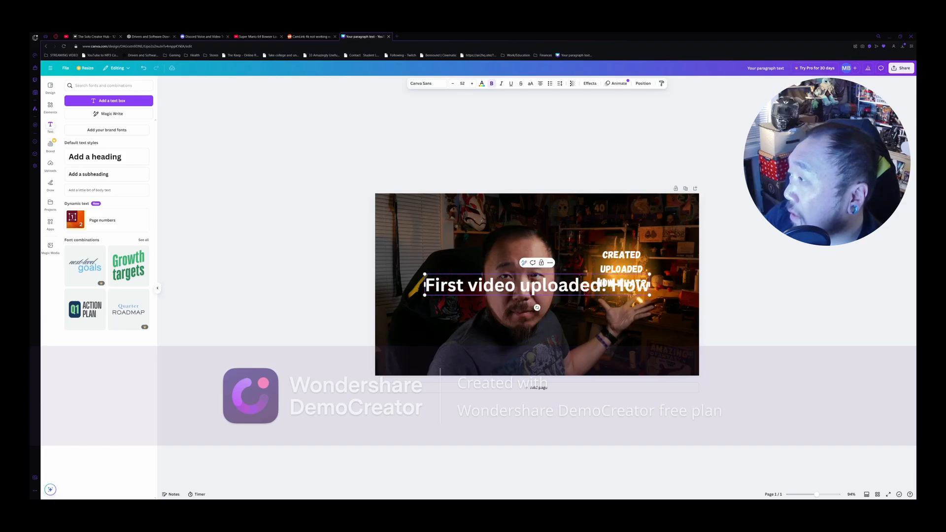
text( does it feel)
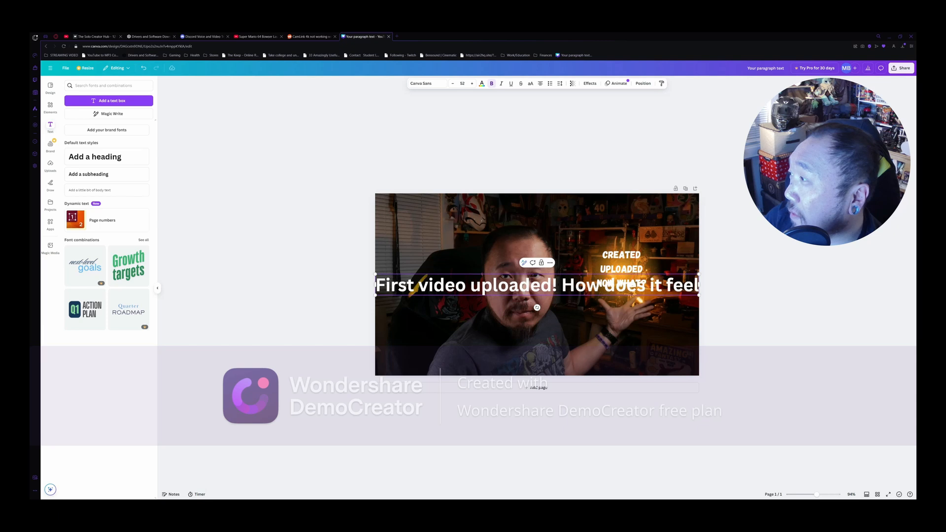
text(?)
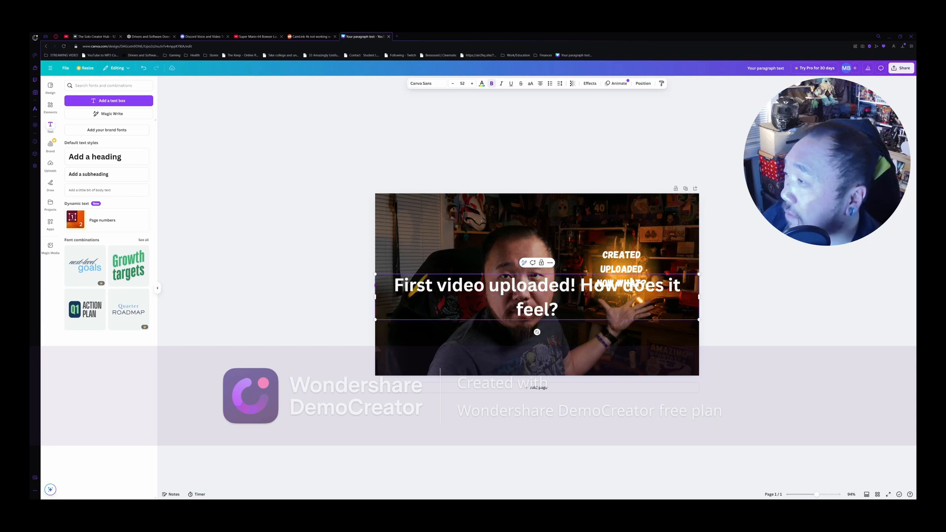
click(332, 270)
- Move the heading to the top edge of the thumbnail and set its font to Shrikhand
drag(537, 298, 537, 217)
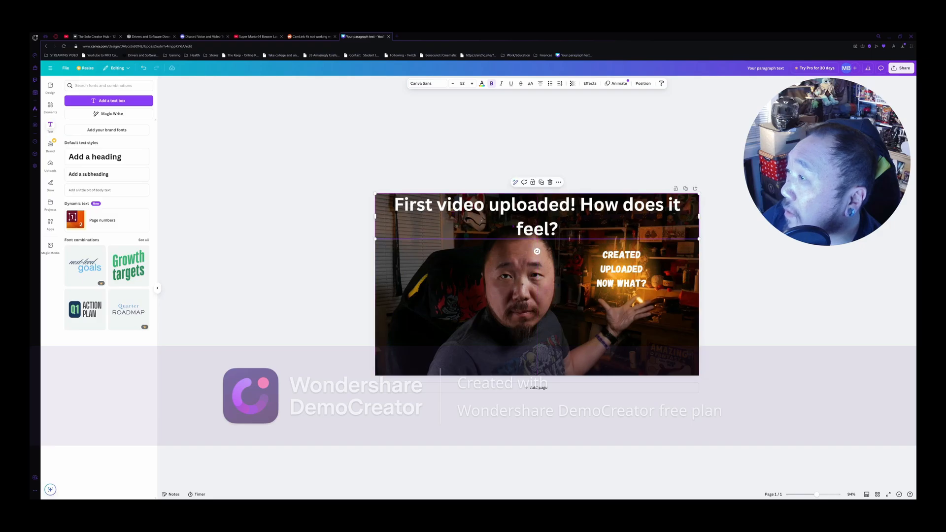
double_click(537, 217)
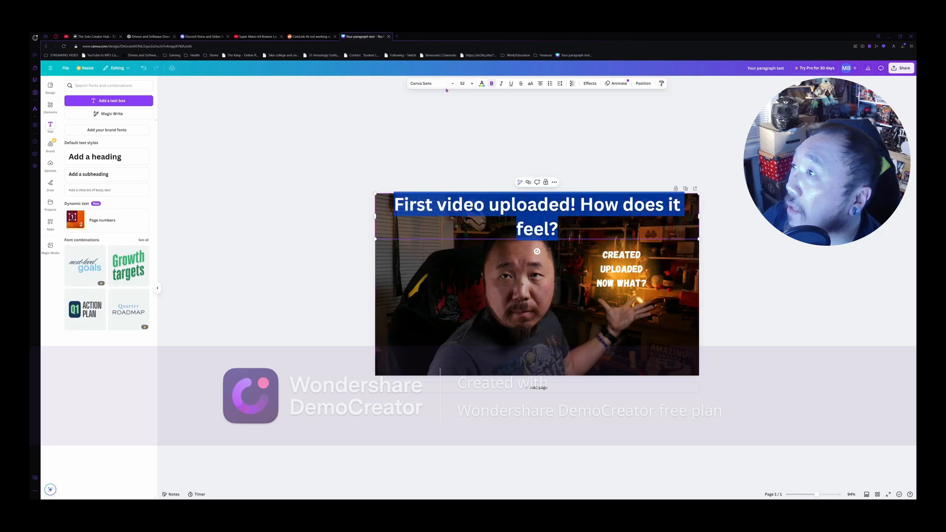
click(426, 83)
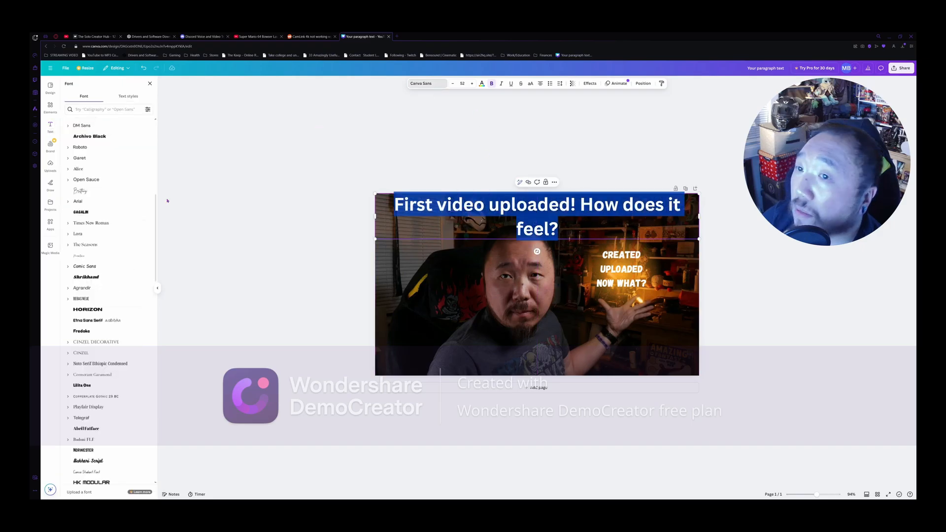
click(88, 277)
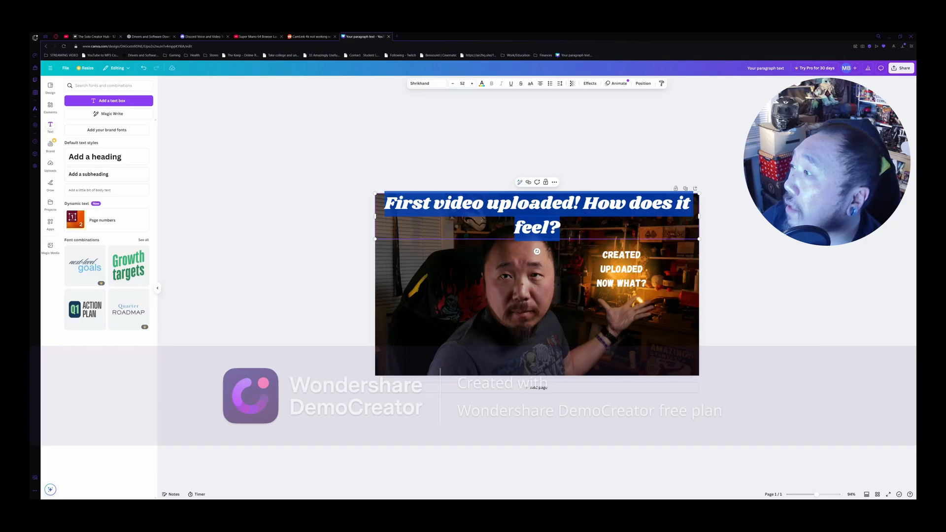
click(717, 239)
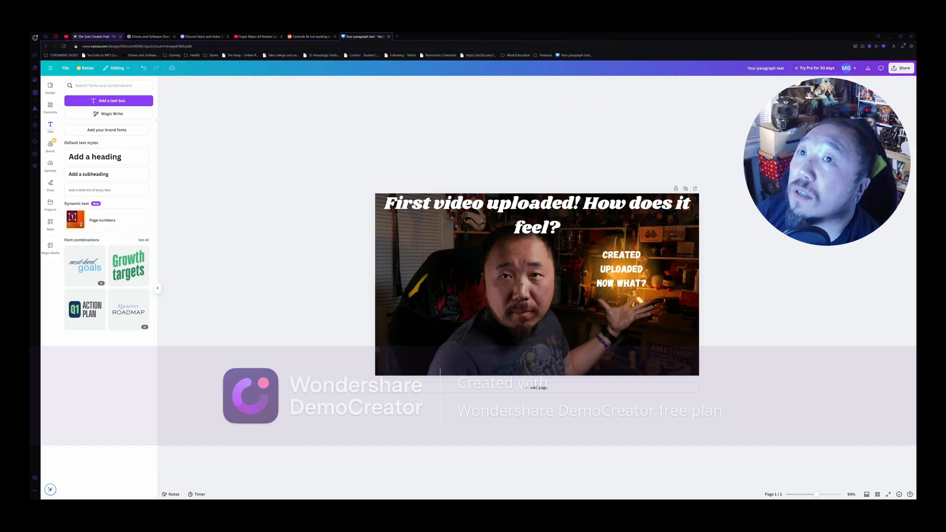
- Switch to the video's details in YouTube Studio and examine the options for its thumbnail
click(66, 36)
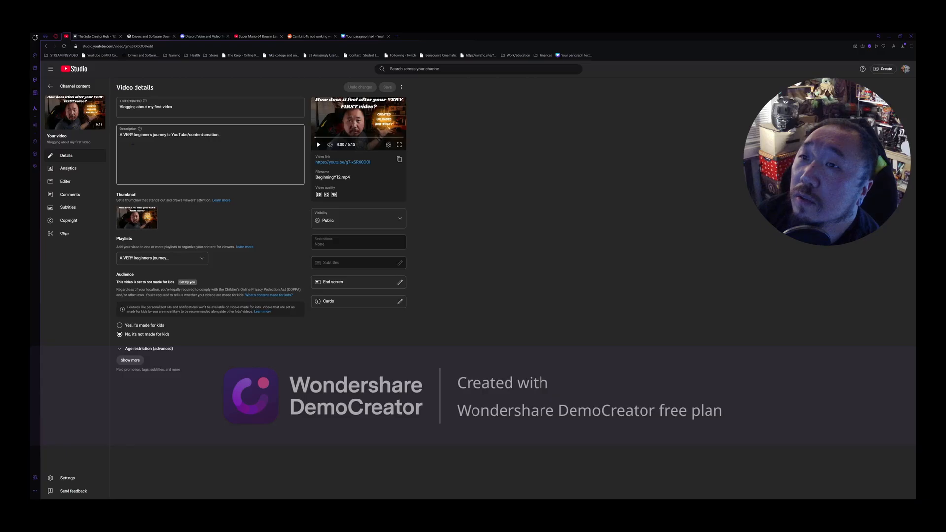
mouse_move(144, 218)
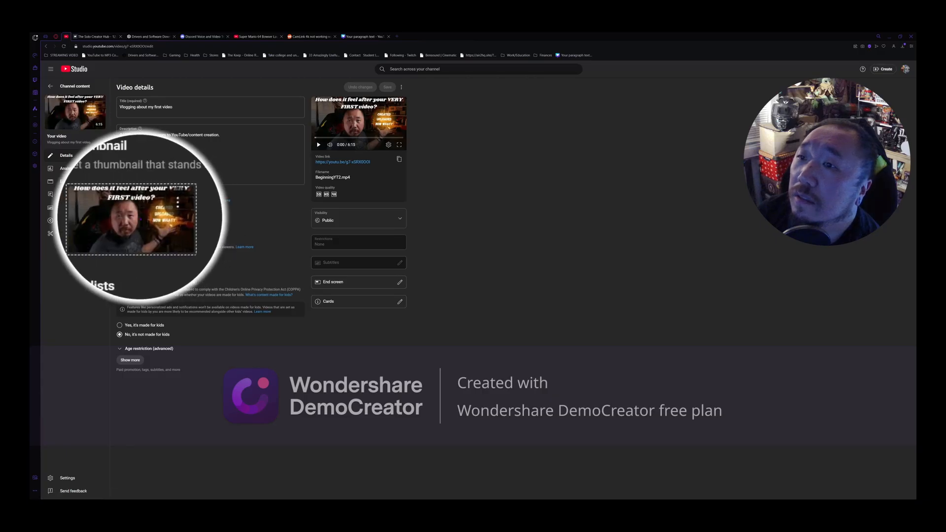
click(156, 210)
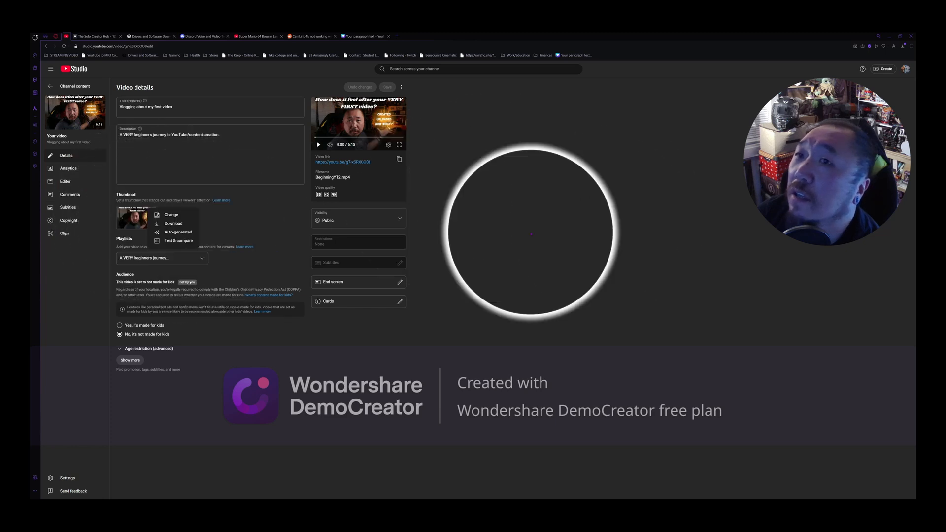
click(654, 345)
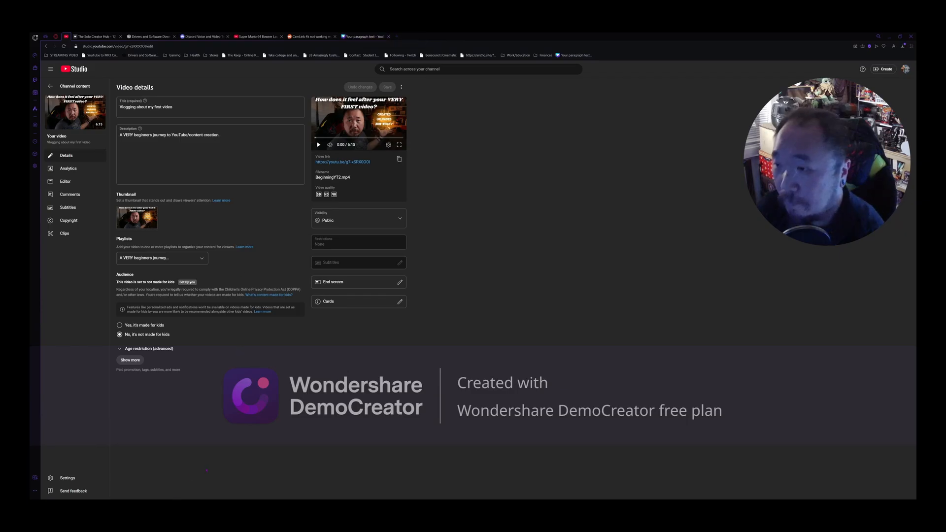
key(super)
key(Escape)
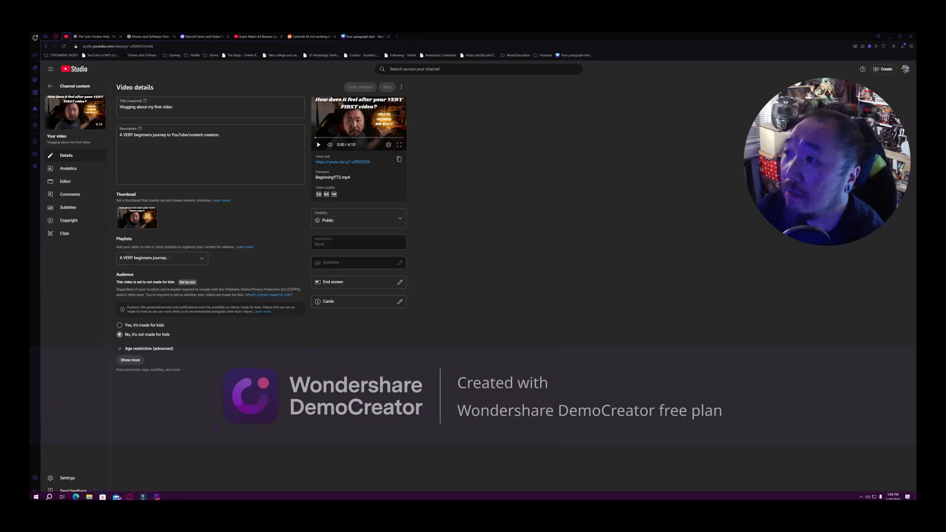